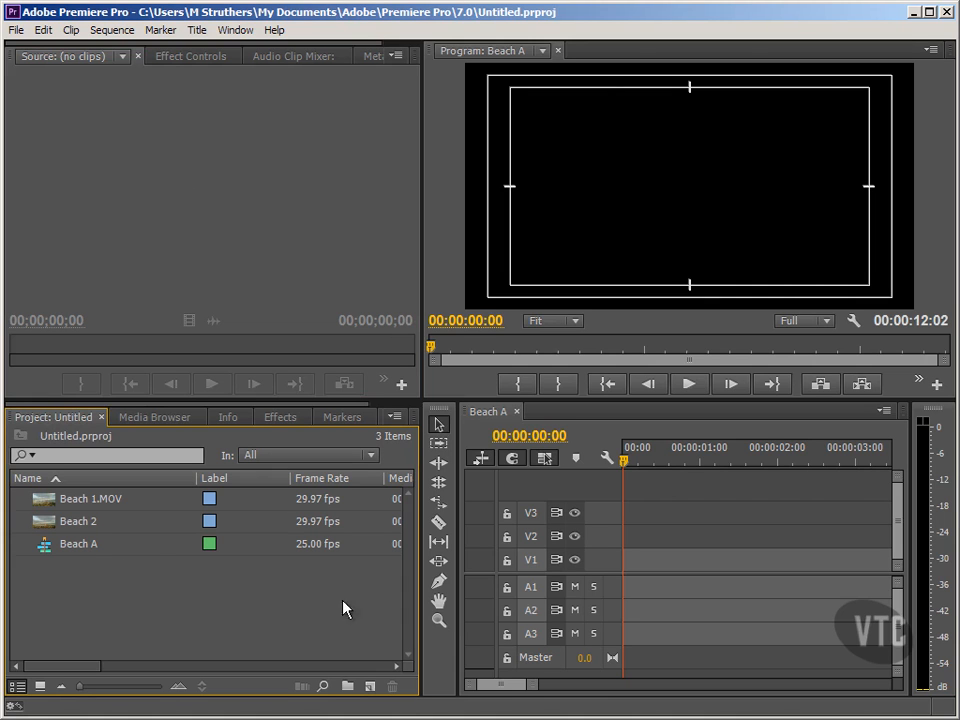
# Create the first new bin in the Project panel and name it Audio.
pyautogui.click(348, 686)
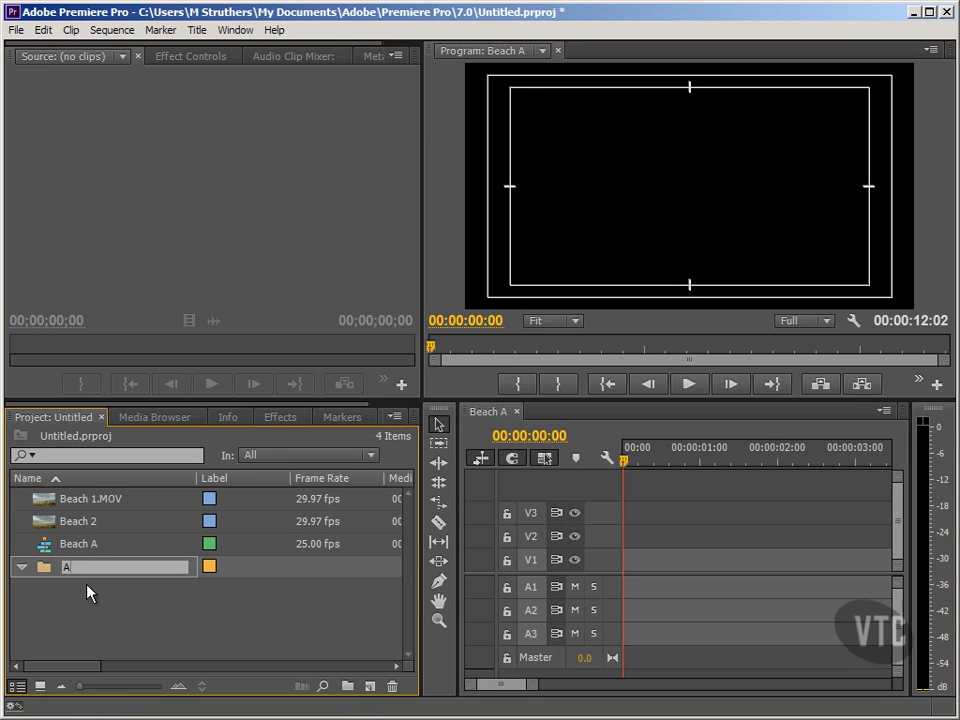
pyautogui.write('Audio')
pyautogui.click(93, 598)
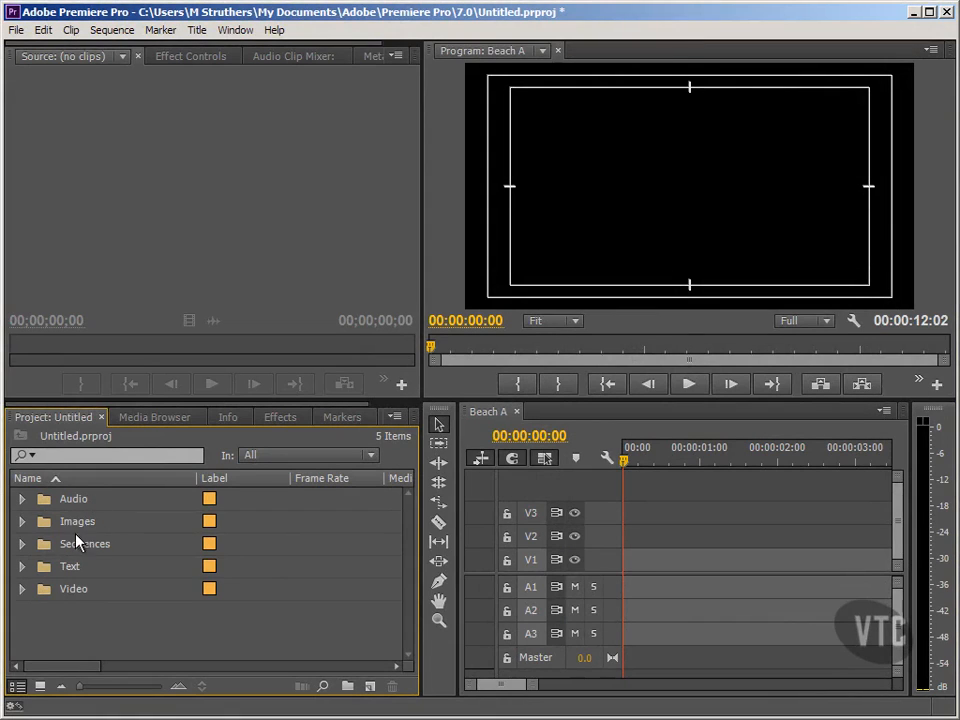
# Select ZOOM0066 through ZOOM0070 in the Video bin and make a new sequence from them.
pyautogui.click(23, 589)
pyautogui.moveTo(404, 527)
pyautogui.mouseDown()
pyautogui.moveTo(408, 635)
pyautogui.moveTo(409, 536)
pyautogui.mouseUp()
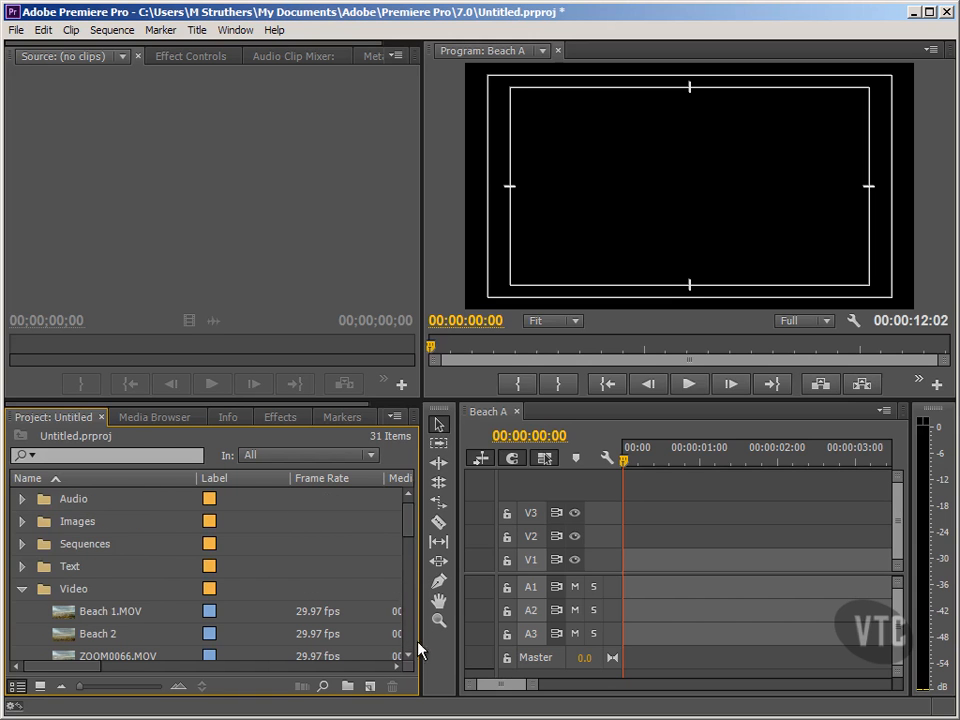
pyautogui.scroll(-1, 329, 624)
pyautogui.click(68, 530)
pyautogui.click(81, 551)
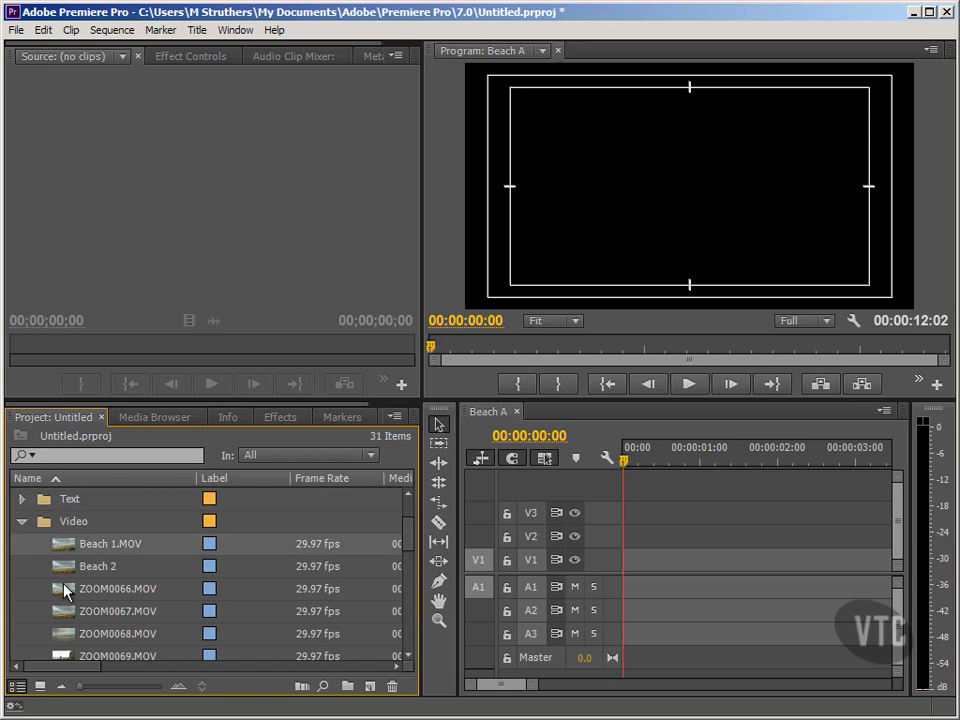
pyautogui.click(66, 590)
pyautogui.click(407, 655)
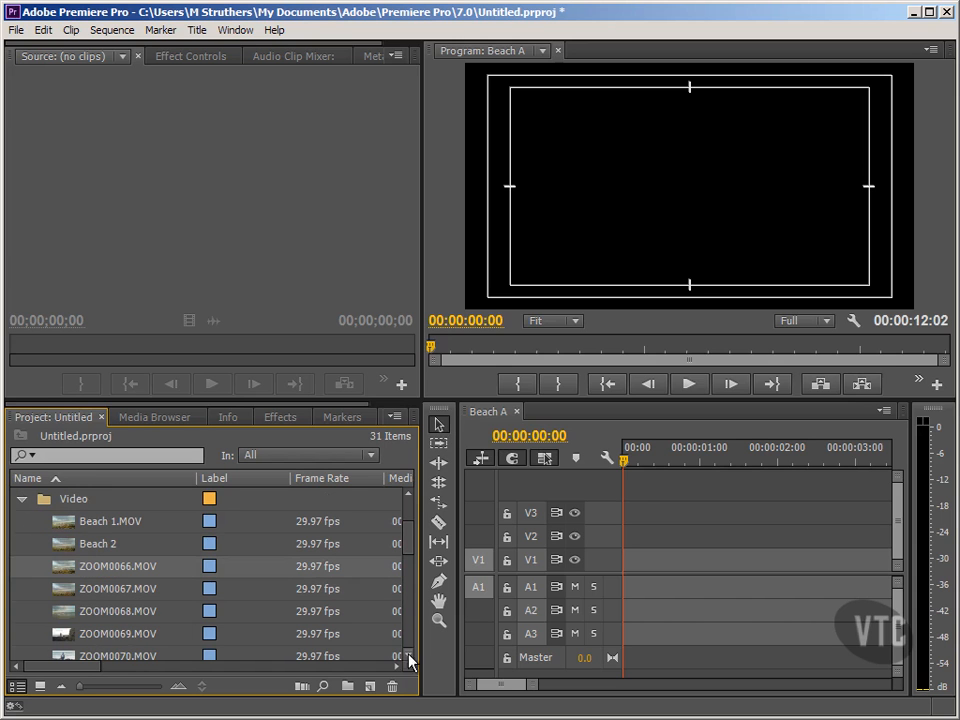
pyautogui.keyDown('shift'); pyautogui.click(104, 656); pyautogui.keyUp('shift')
pyautogui.moveTo(73, 579); pyautogui.dragTo(369, 686)
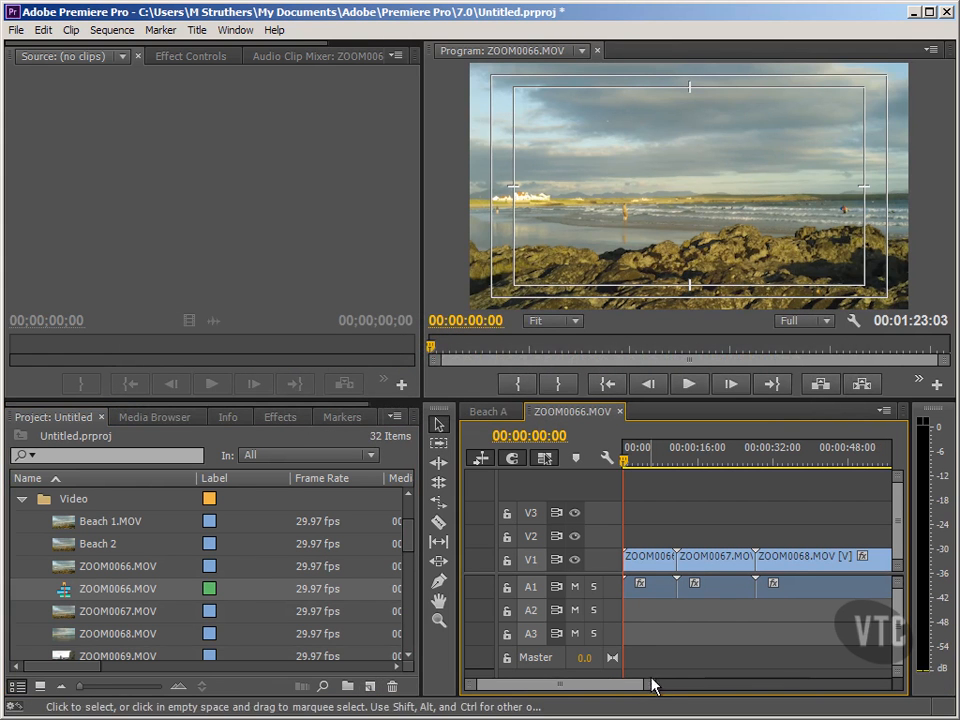
pyautogui.moveTo(651, 686); pyautogui.dragTo(720, 681)
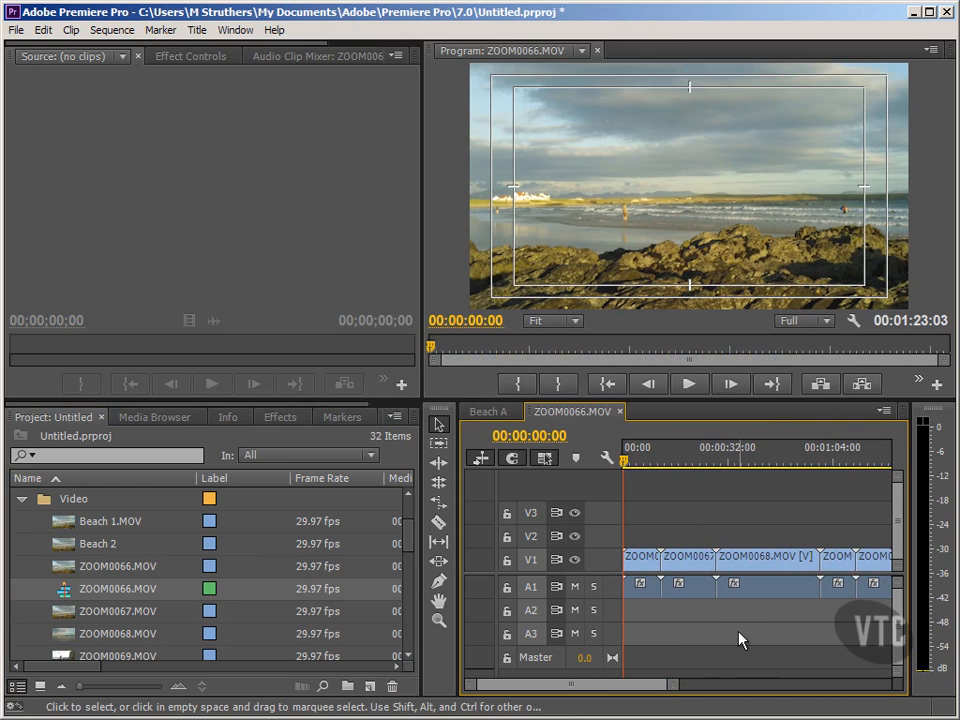
pyautogui.click(80, 589)
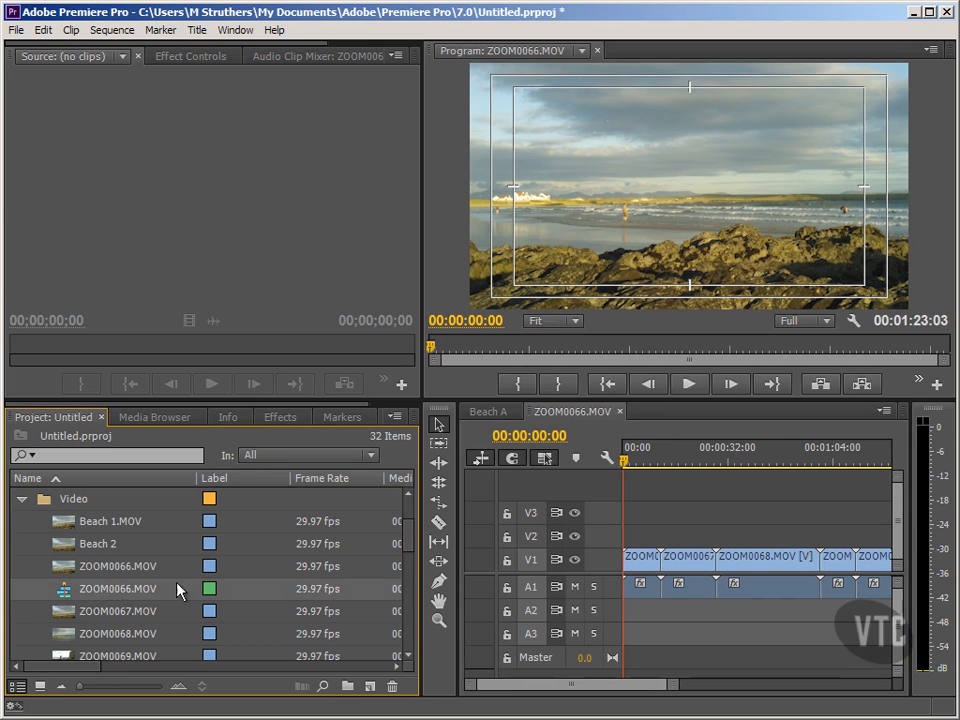
pyautogui.click(576, 411)
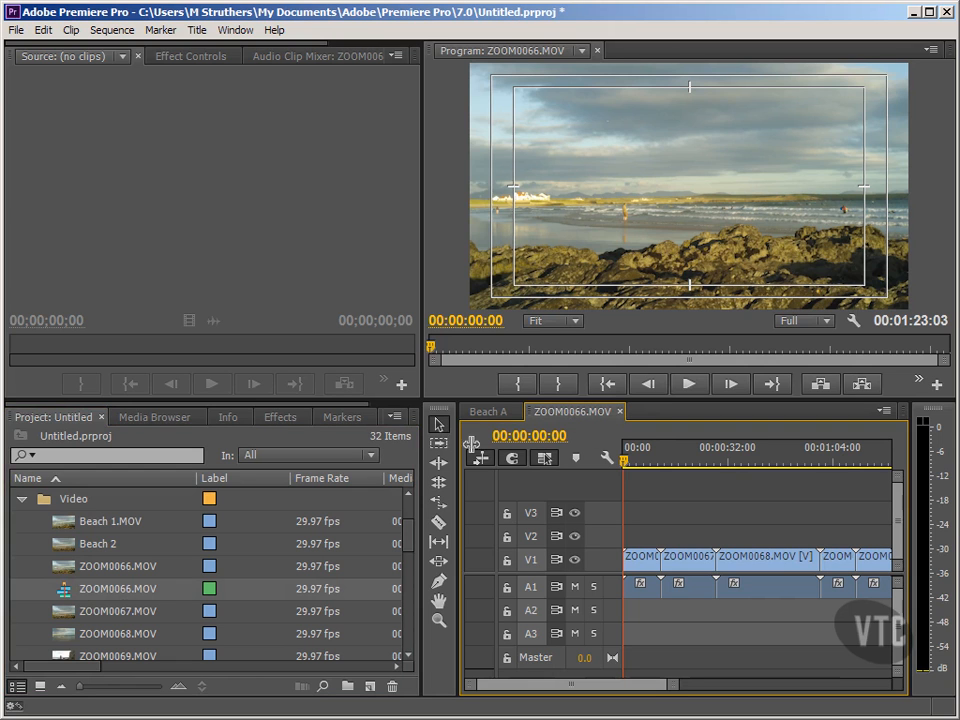
# Replace the sequence name ZOOM0066.MOV with 'Anglesey' in the Project panel.
pyautogui.click(130, 589)
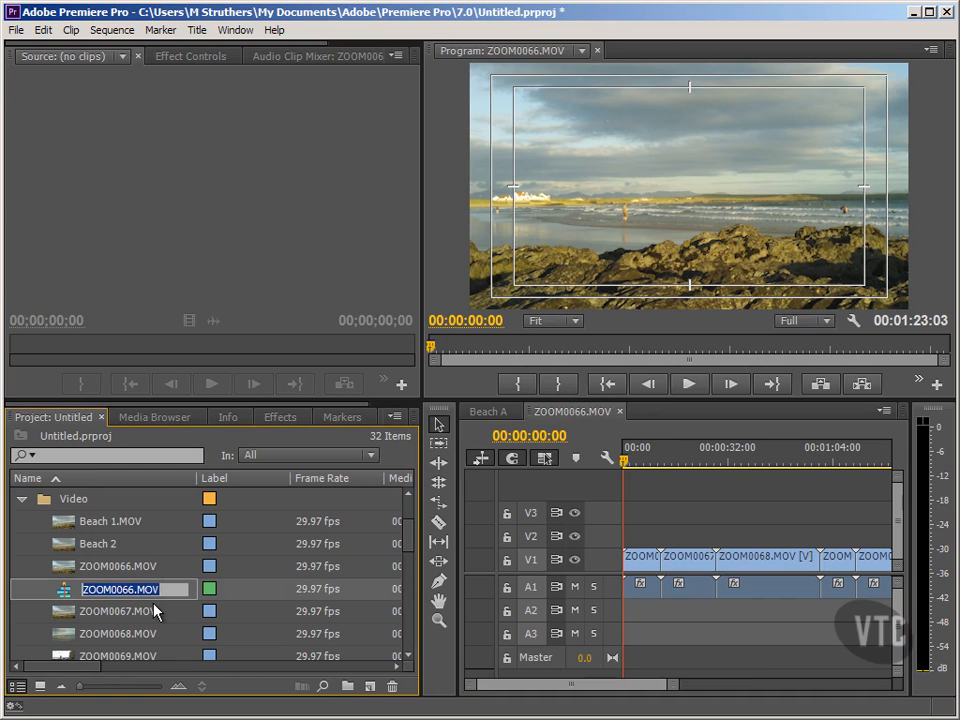
pyautogui.press('BackSpace')
pyautogui.write('An')
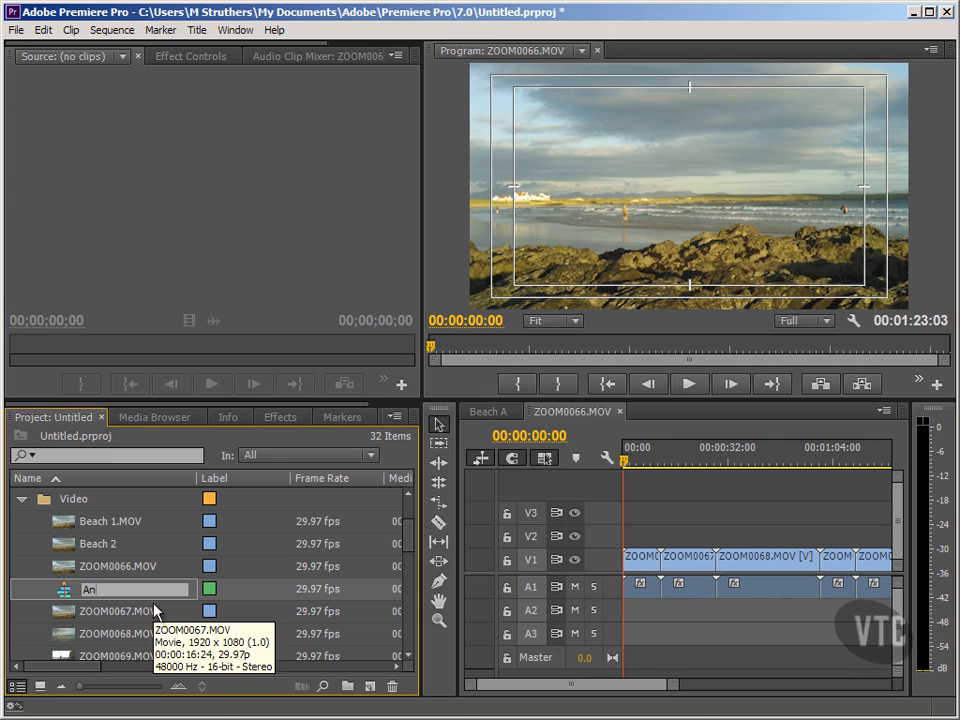
pyautogui.write('glesey')
pyautogui.press('Return')
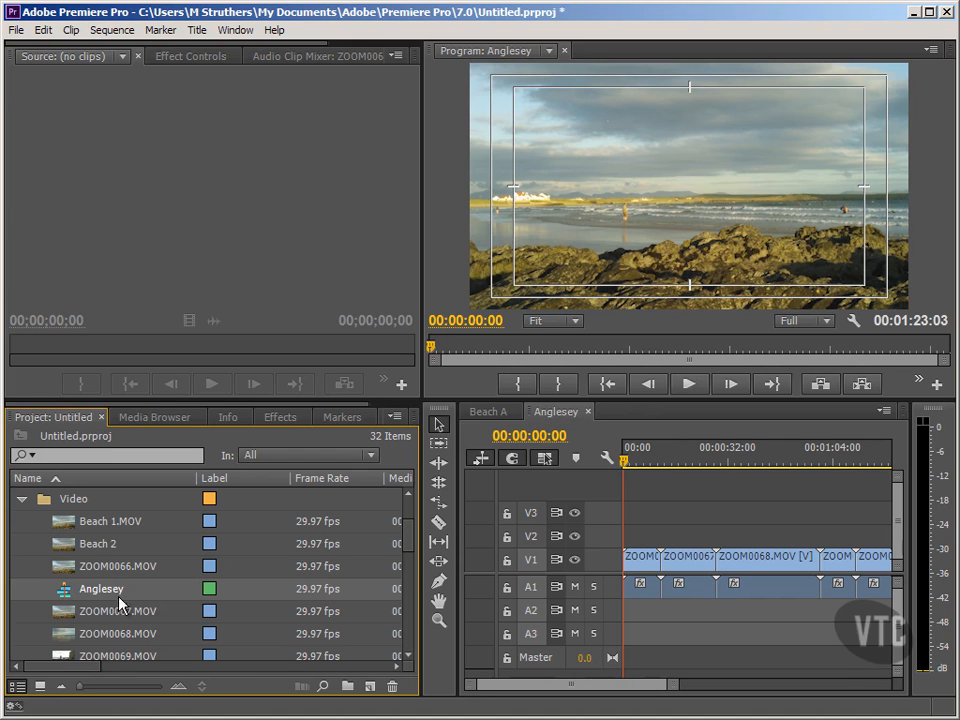
# Collapse the Video bin, narrow the project list, and zoom the timeline to fit the sequence.
pyautogui.moveTo(62, 597)
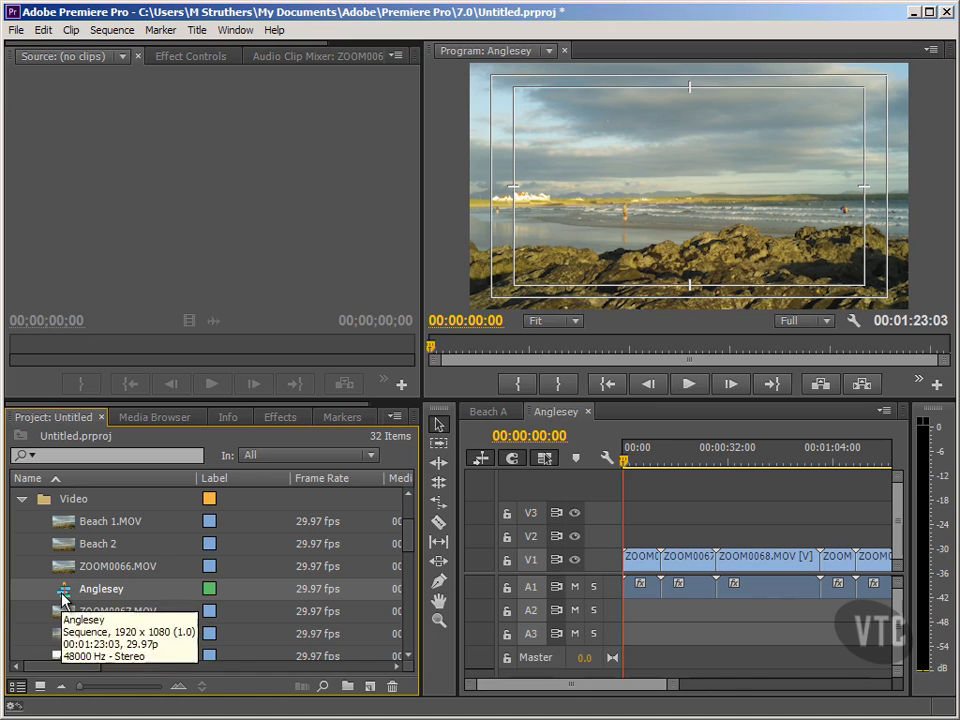
pyautogui.click(22, 499)
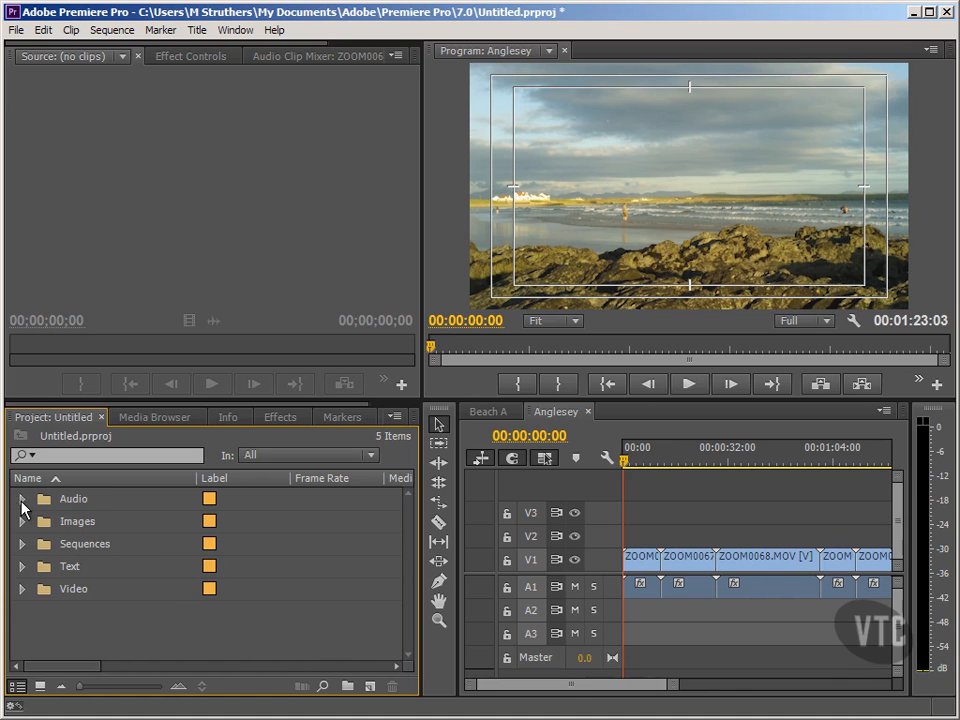
pyautogui.moveTo(456, 510); pyautogui.dragTo(246, 520)
pyautogui.moveTo(589, 684); pyautogui.dragTo(537, 685)
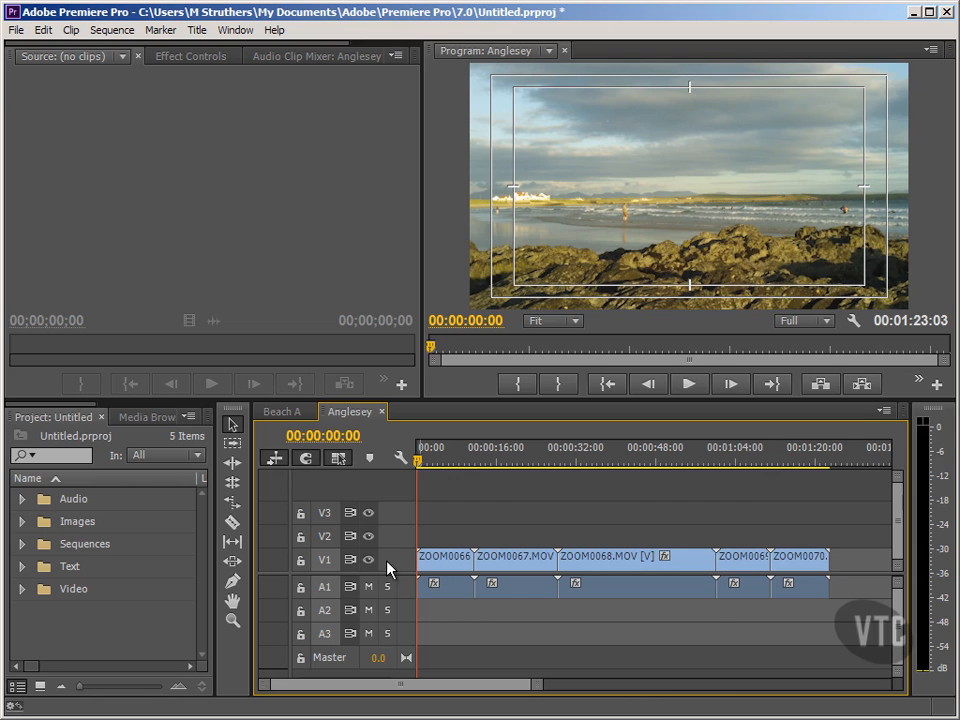
# Move ZOOM0067 to the end of the Anglesey sequence.
pyautogui.click(497, 563)
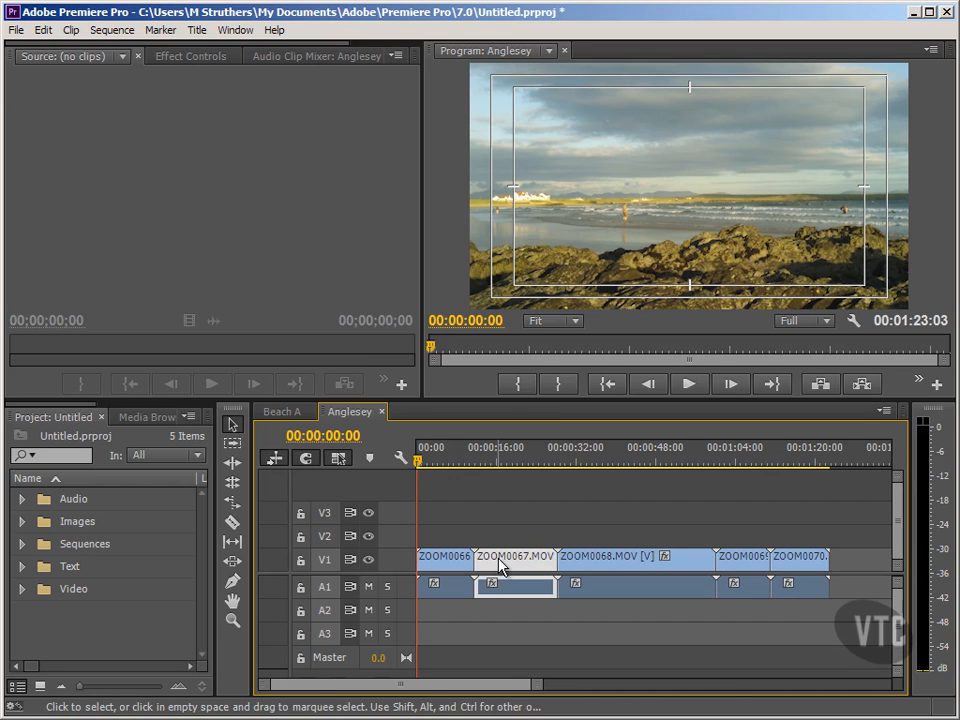
pyautogui.moveTo(500, 566); pyautogui.dragTo(866, 565)
pyautogui.moveTo(534, 685); pyautogui.dragTo(560, 682)
pyautogui.click(566, 634)
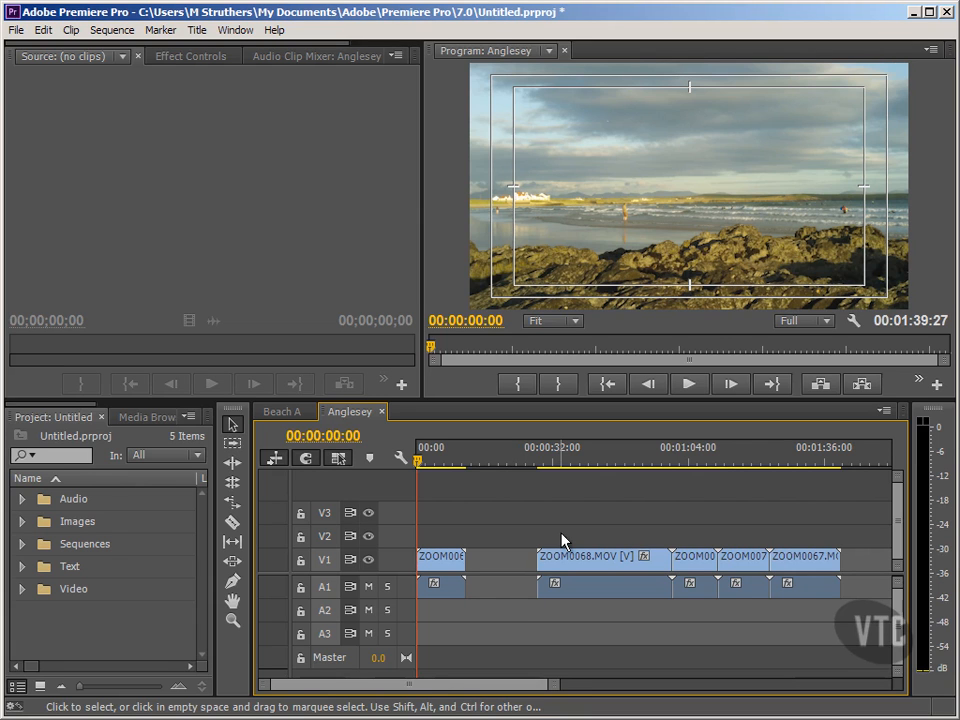
# Shift ZOOM0068 and every later clip left to close the gap.
pyautogui.moveTo(561, 534); pyautogui.dragTo(808, 628)
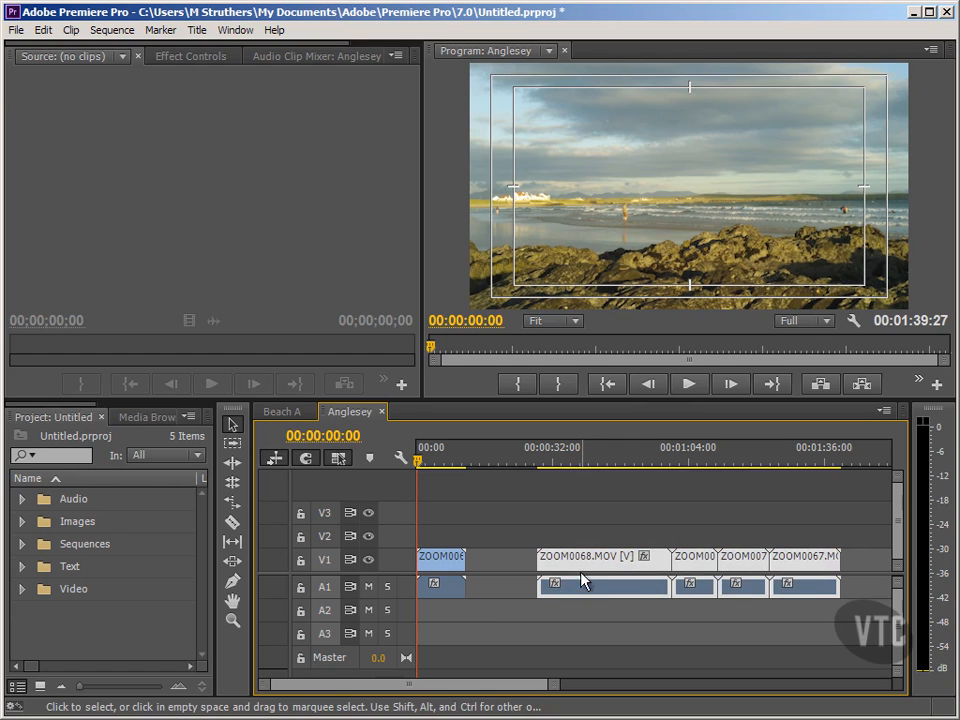
pyautogui.moveTo(574, 568); pyautogui.dragTo(489, 574)
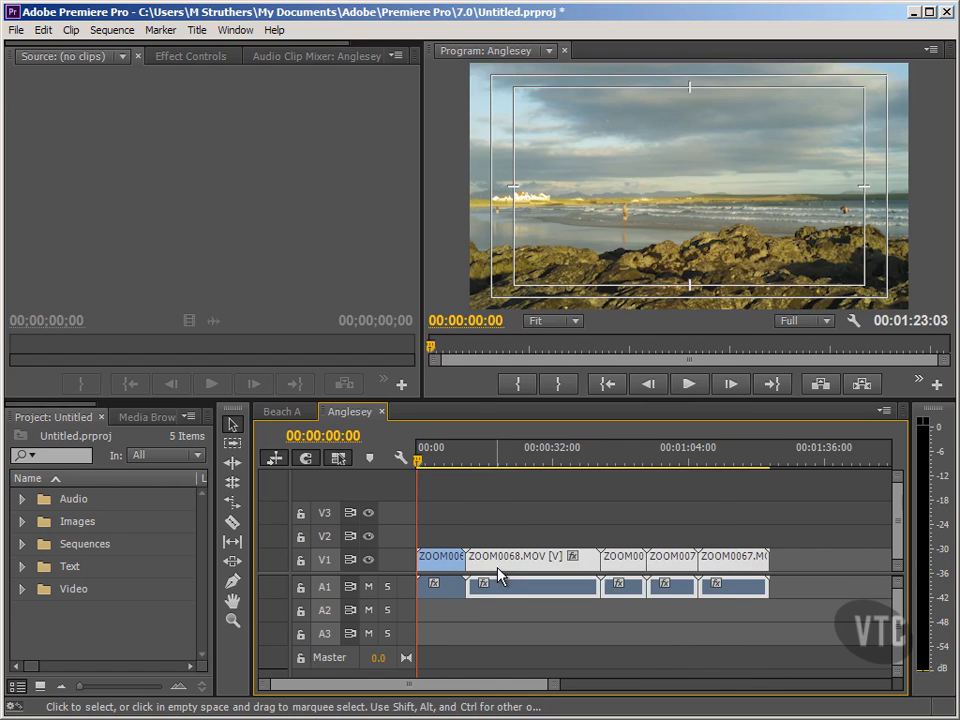
pyautogui.click(452, 620)
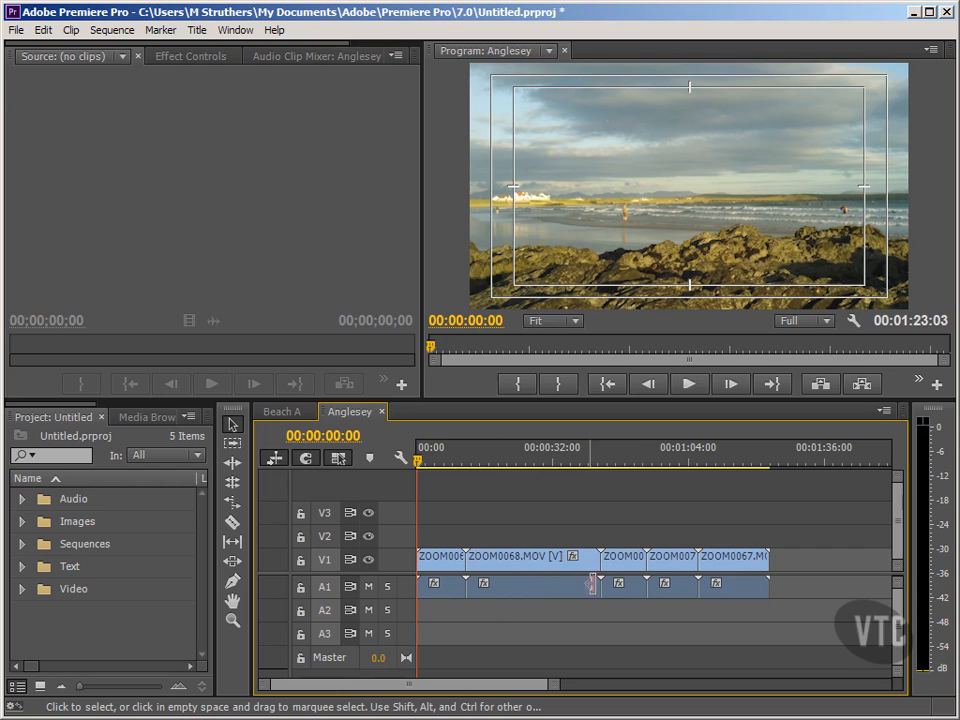
# Put ZOOM0070 right after the opening clip and preview the result along the ruler.
pyautogui.click(670, 566)
pyautogui.moveTo(670, 566); pyautogui.dragTo(515, 575)
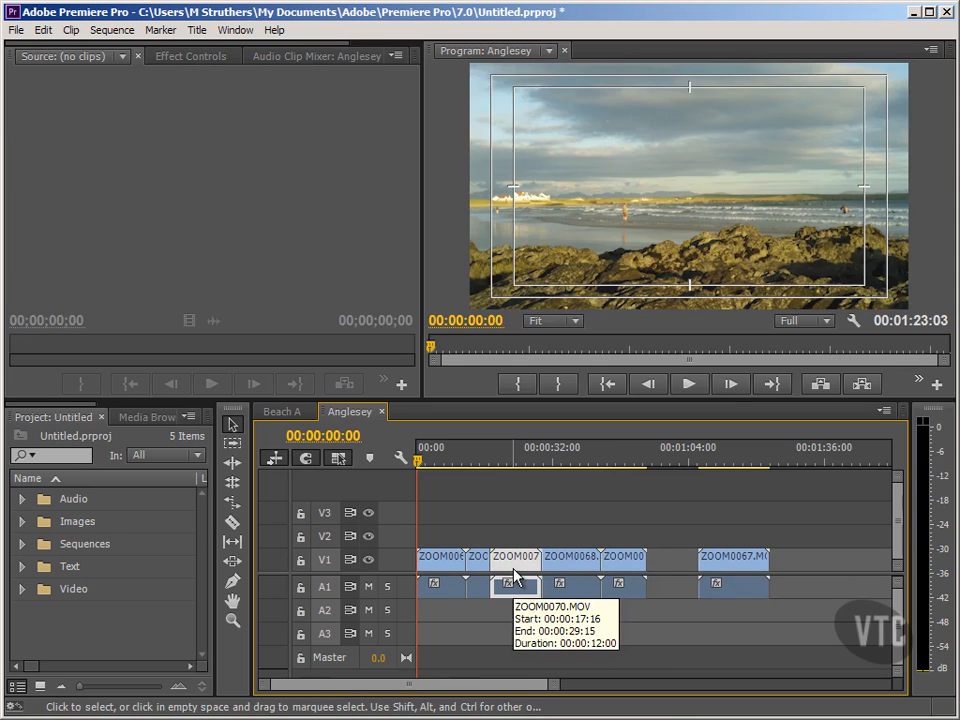
pyautogui.click(480, 462)
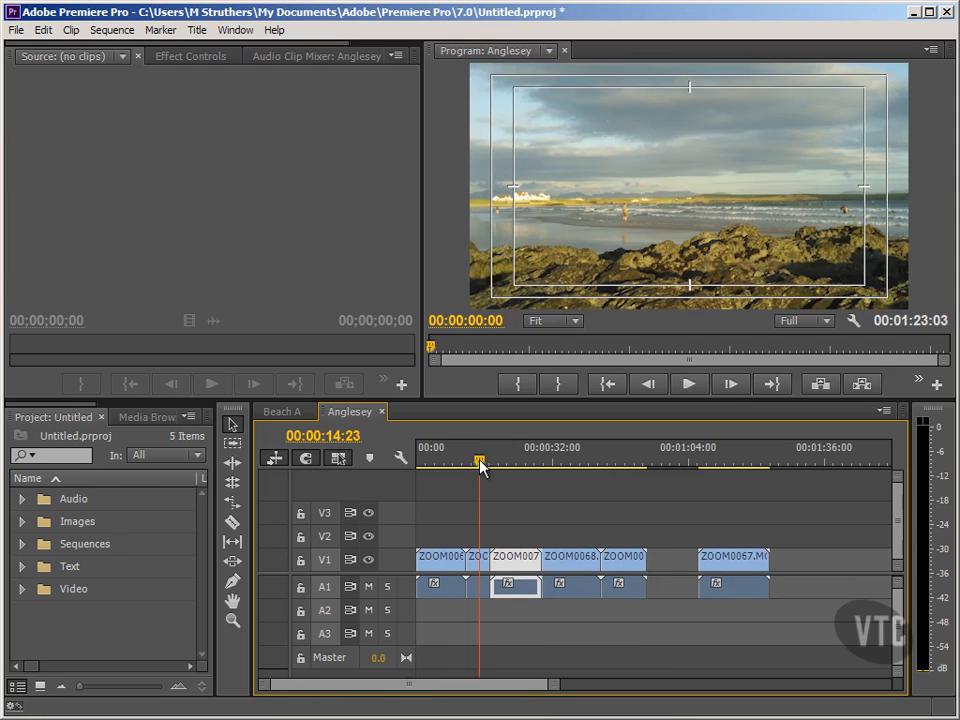
pyautogui.click(508, 462)
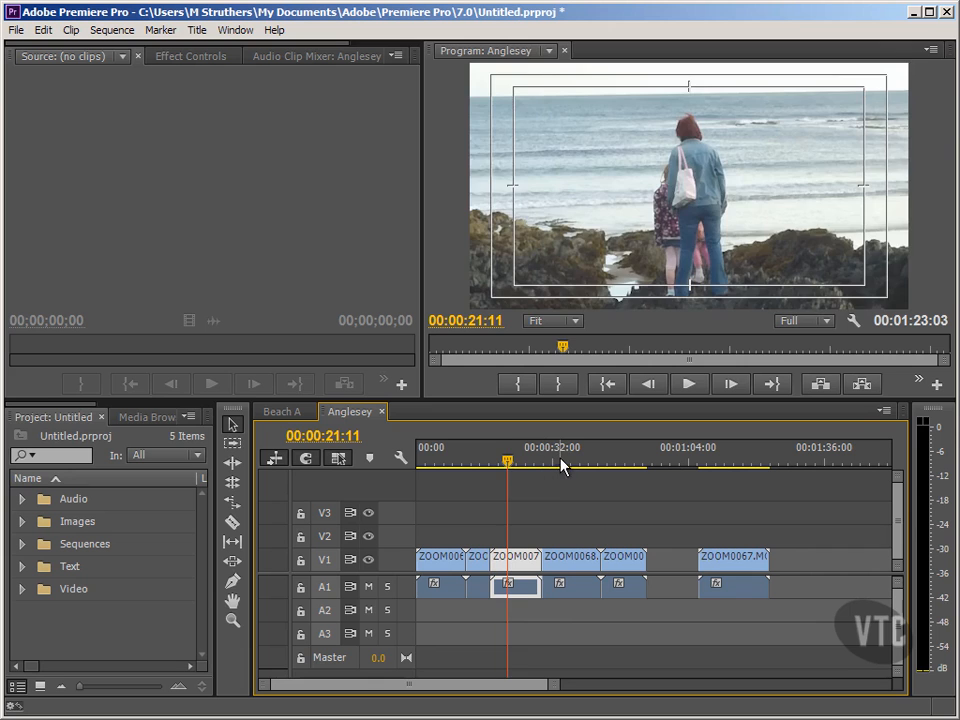
pyautogui.click(561, 465)
pyautogui.click(665, 459)
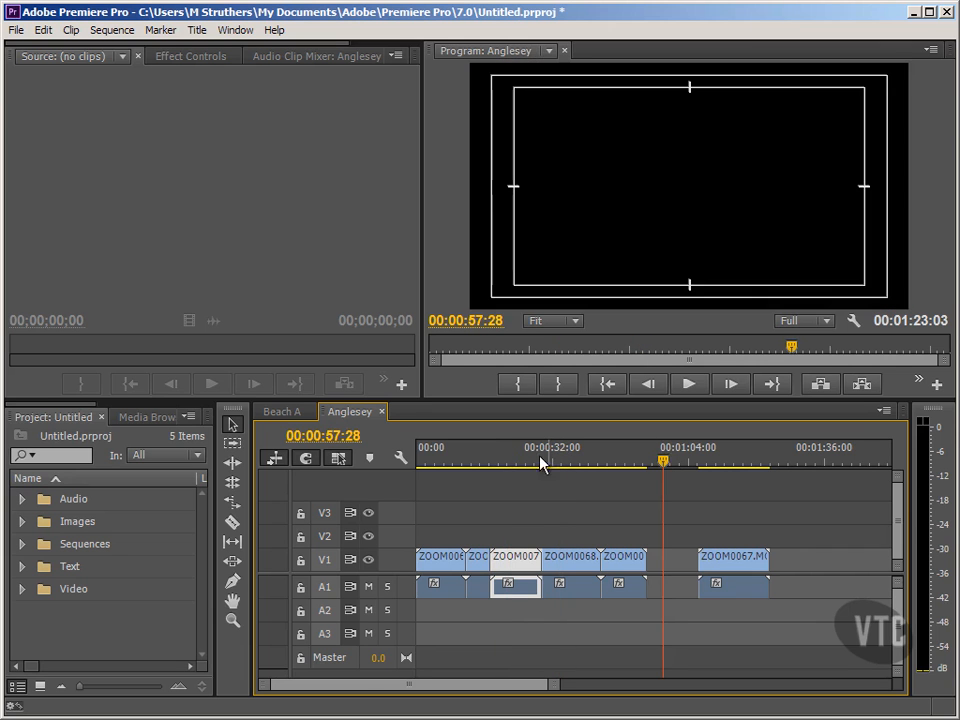
pyautogui.click(505, 462)
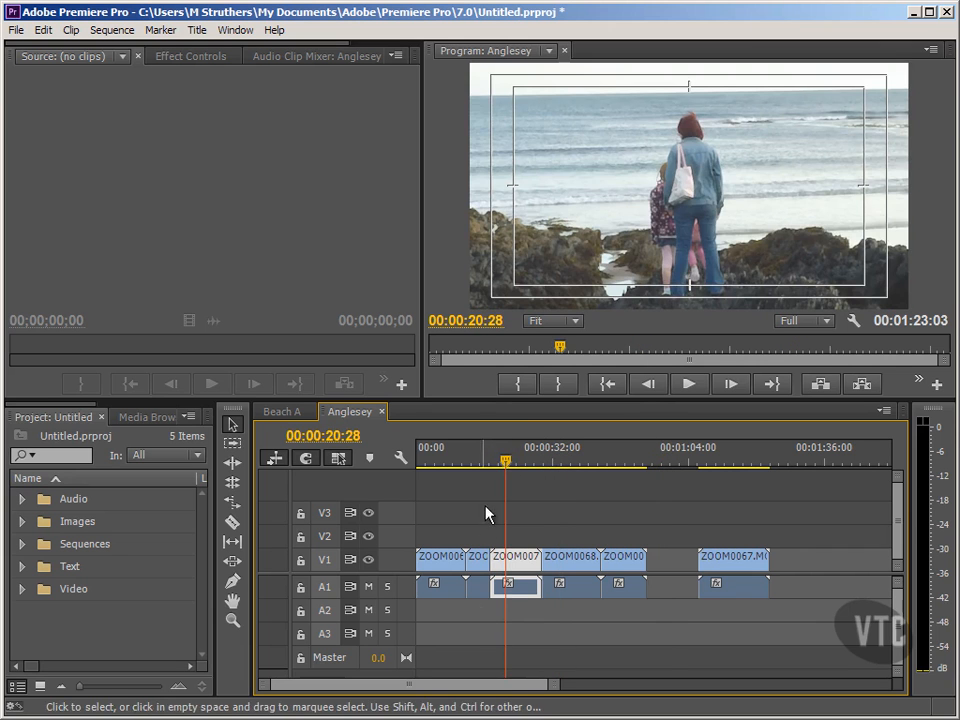
# Undo the ZOOM0070 overwrite, restoring the order 0066, 0068, 0069, 0070, 0067.
pyautogui.click(477, 462)
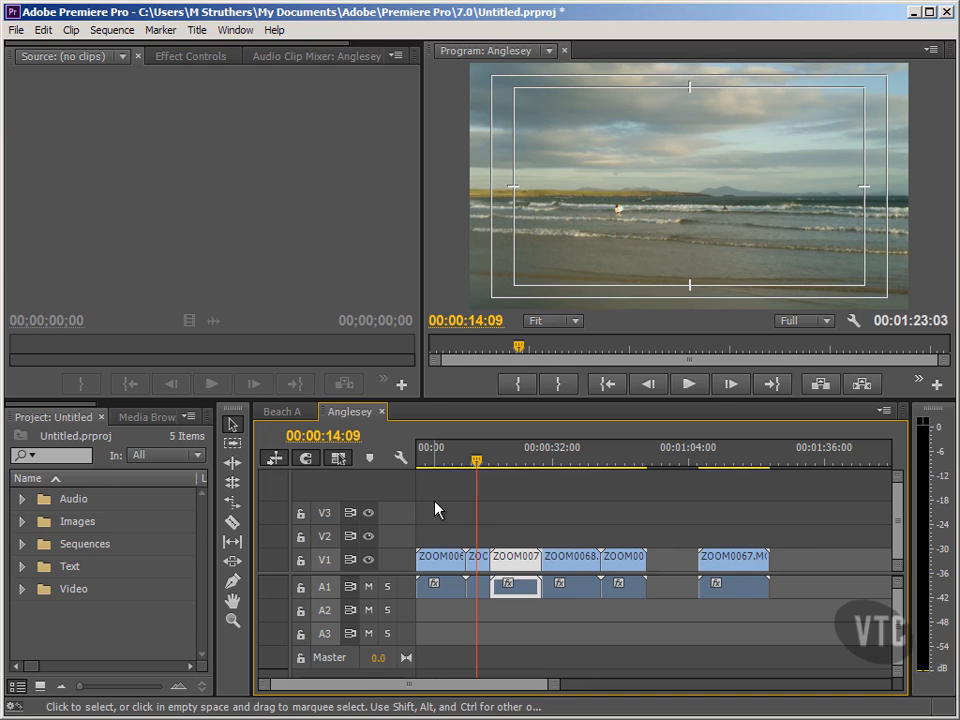
pyautogui.hotkey('ctrl', 'z')
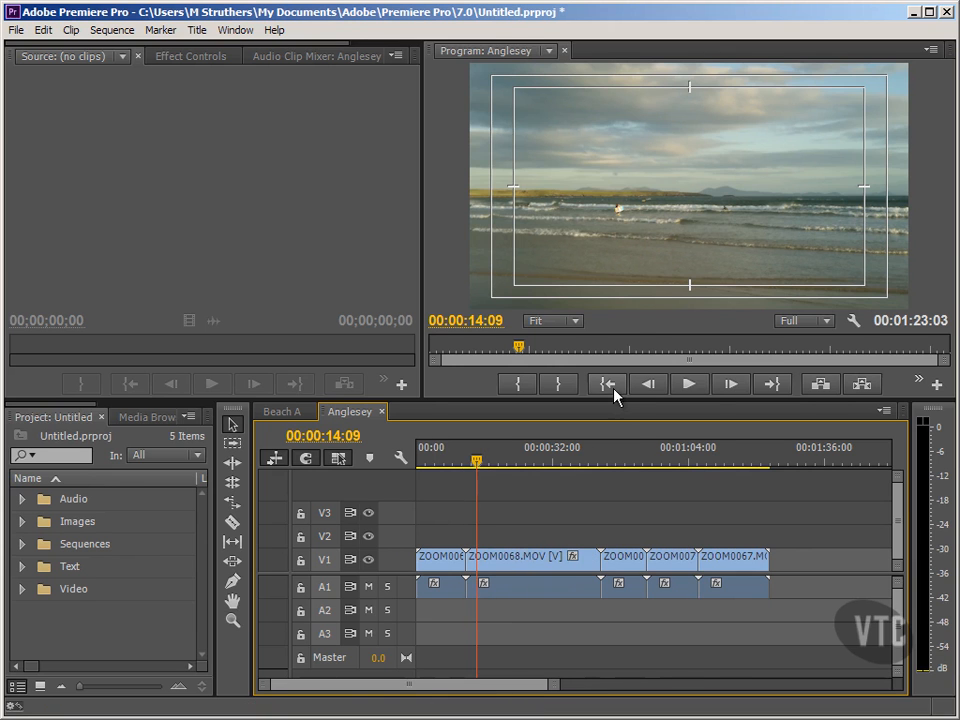
pyautogui.click(612, 388)
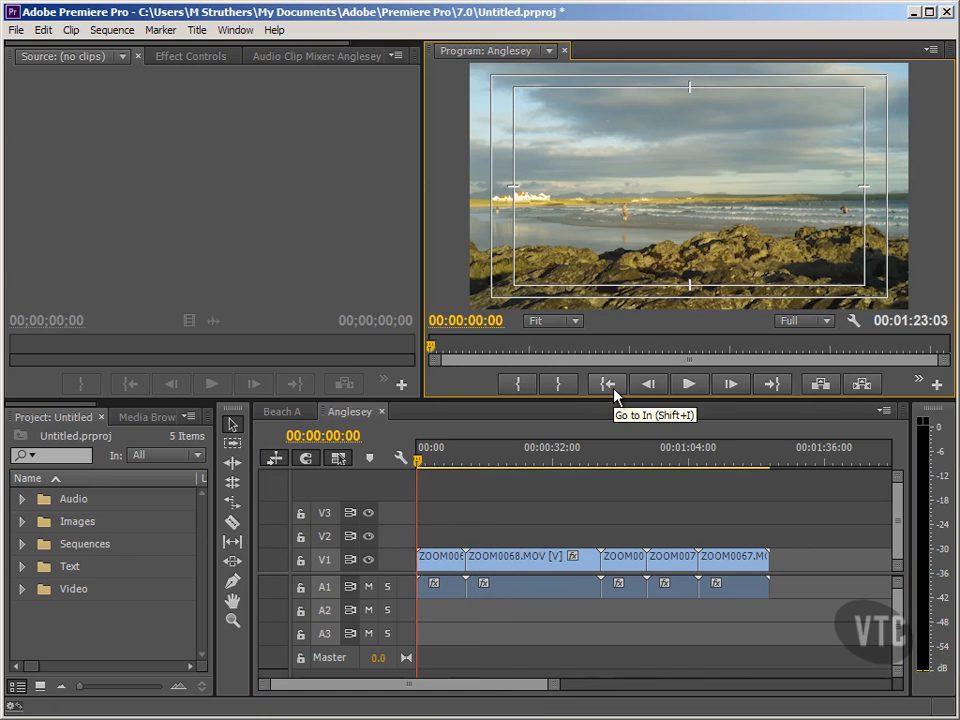
pyautogui.click(120, 637)
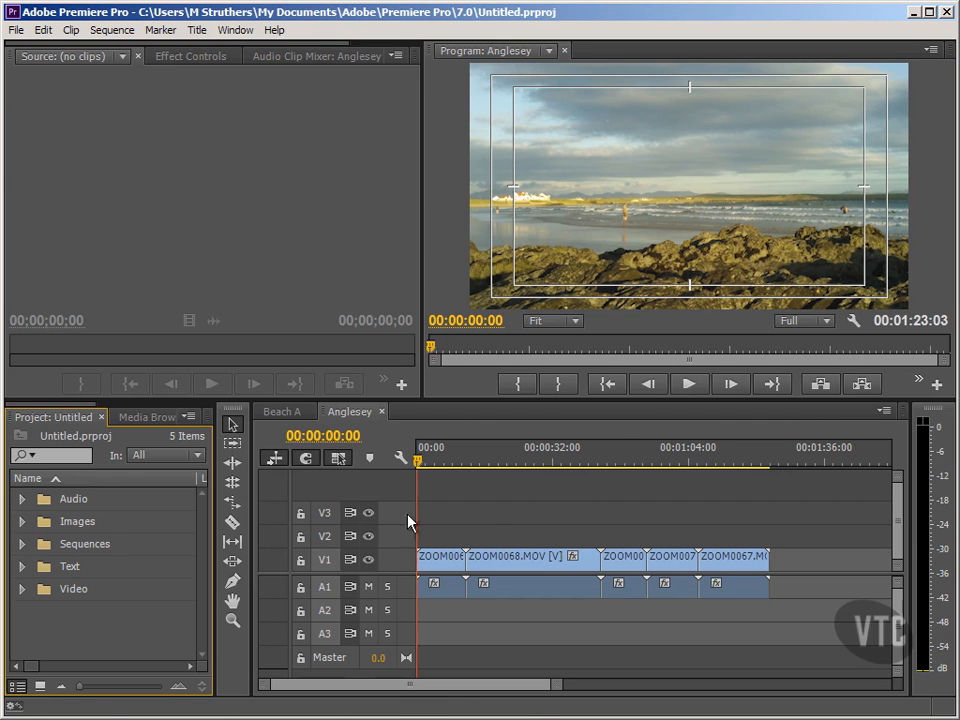
# Insert ZOOM0070 right after ZOOM0066, pushing 0068, 0069 and 0067 later.
pyautogui.click(670, 567)
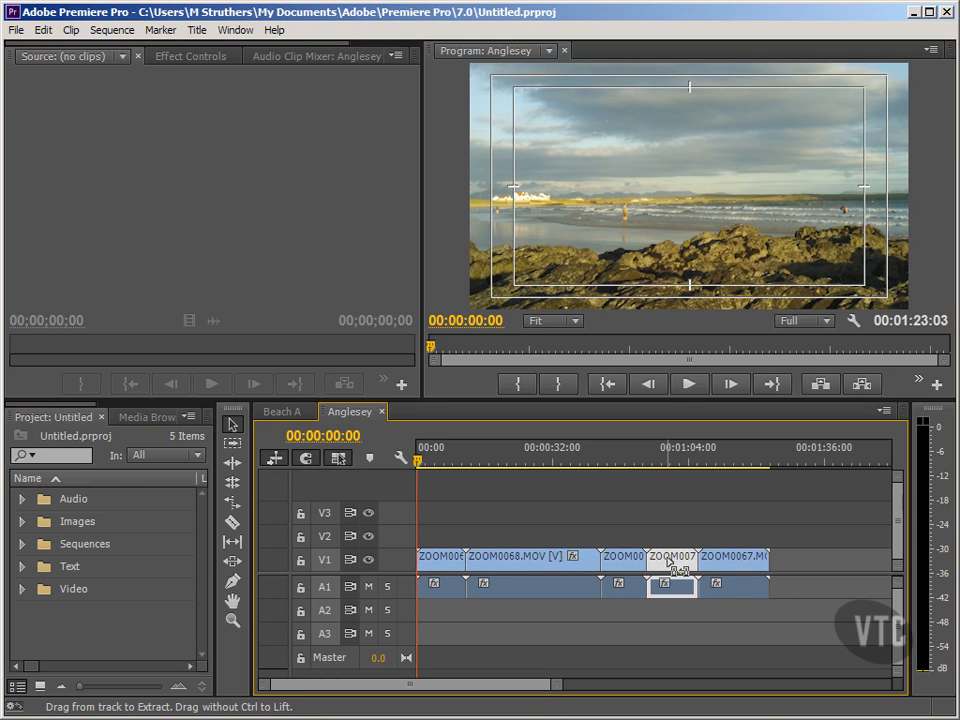
pyautogui.moveTo(670, 567); pyautogui.dragTo(493, 587)
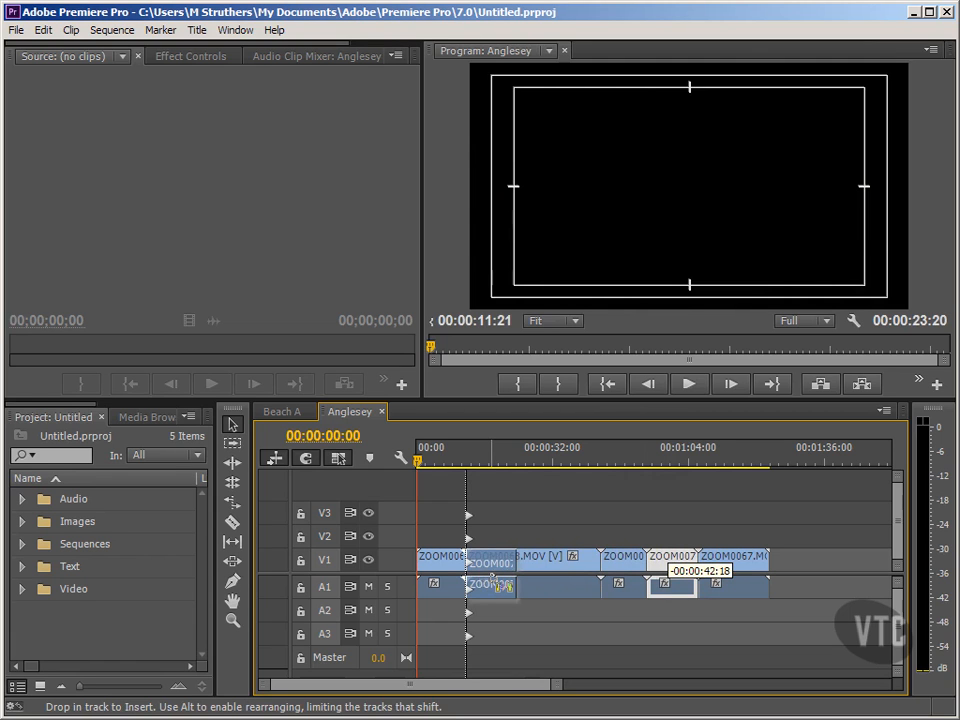
pyautogui.moveTo(493, 587); pyautogui.dragTo(493, 587)
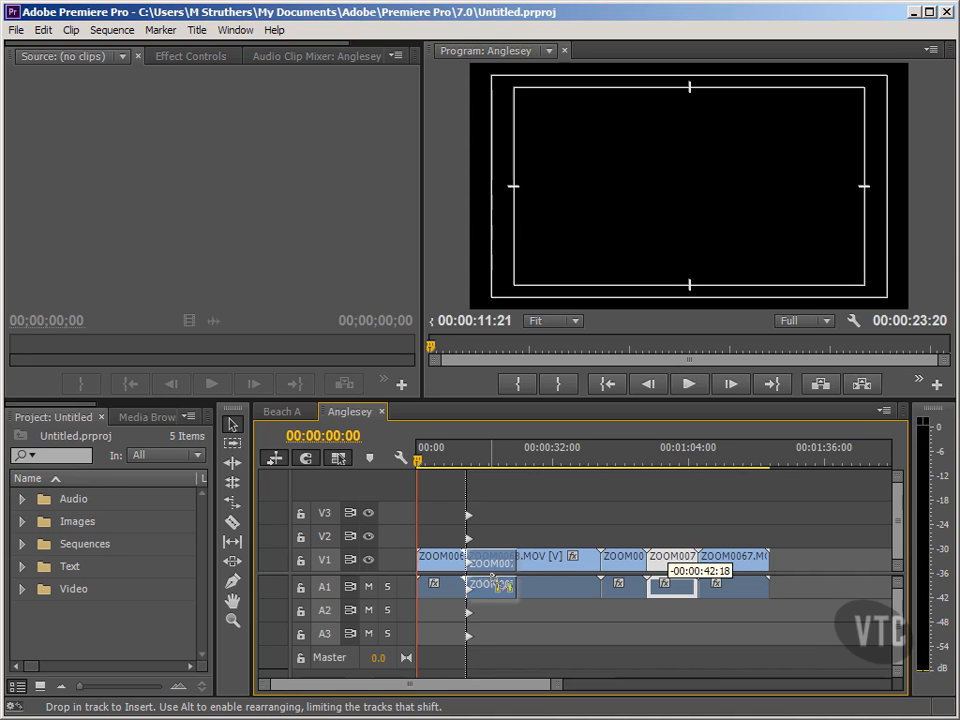
pyautogui.moveTo(493, 587); pyautogui.dragTo(493, 587)
pyautogui.moveTo(493, 587); pyautogui.dragTo(493, 579)
pyautogui.click(470, 616)
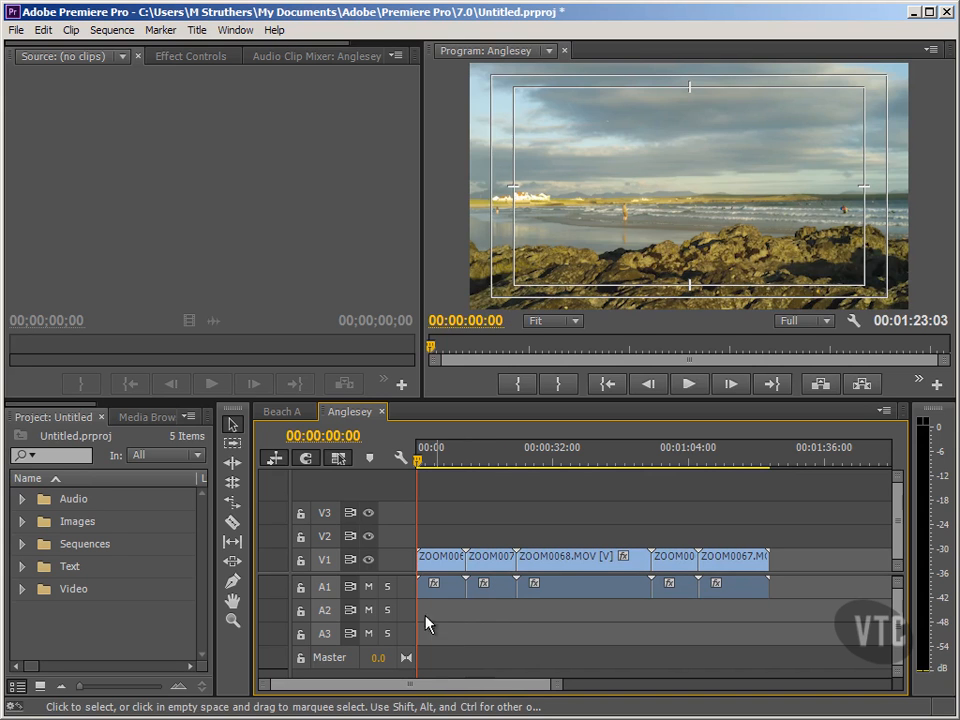
# Insert ZOOM0069.MOV from the Video bin after ZOOM0070, lengthening the sequence to 00:01:34:00.
pyautogui.click(102, 621)
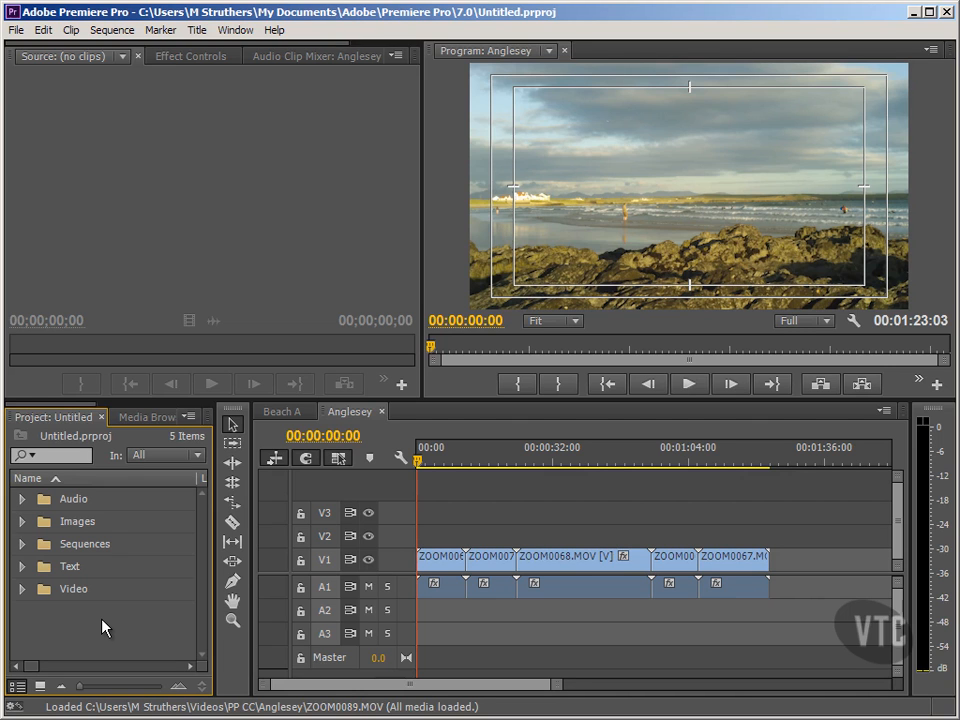
pyautogui.click(21, 593)
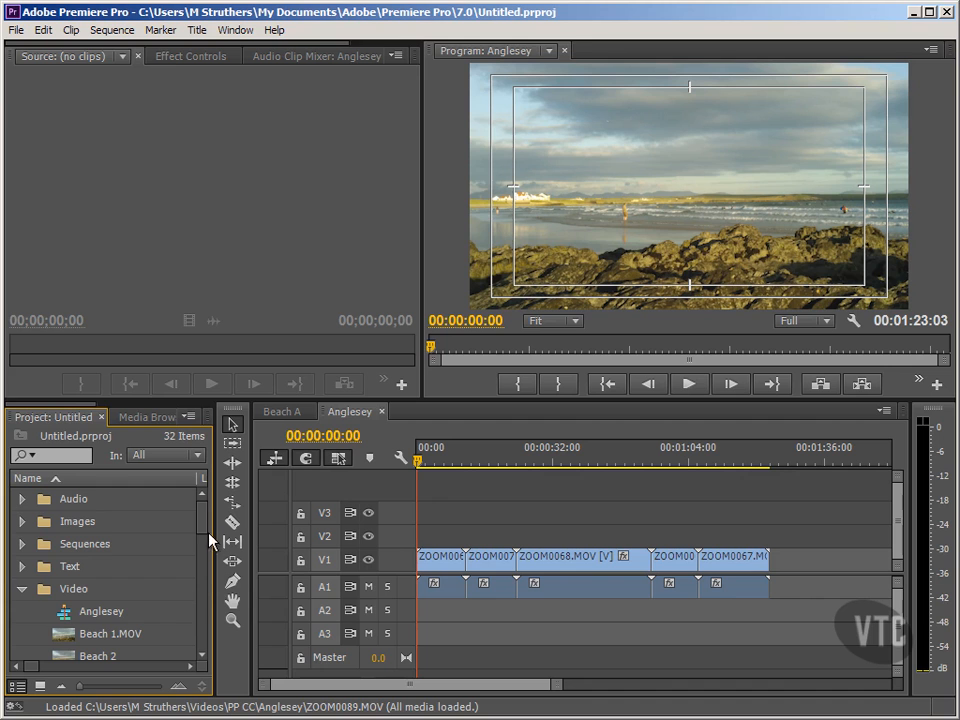
pyautogui.moveTo(205, 532); pyautogui.dragTo(208, 559)
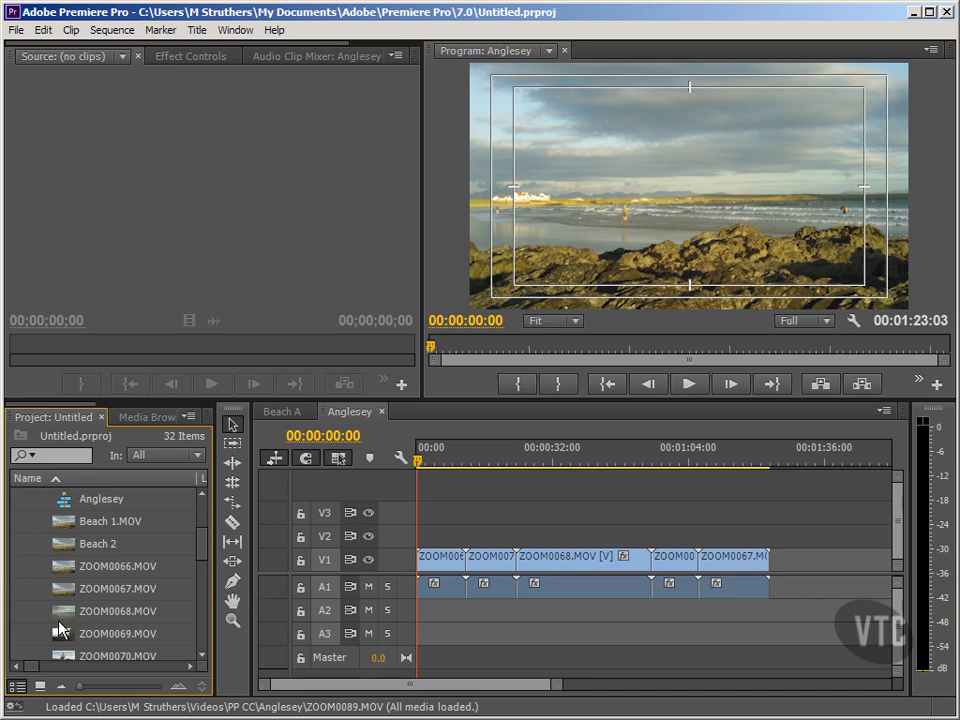
pyautogui.moveTo(60, 636); pyautogui.dragTo(531, 563)
pyautogui.press('ctrl')
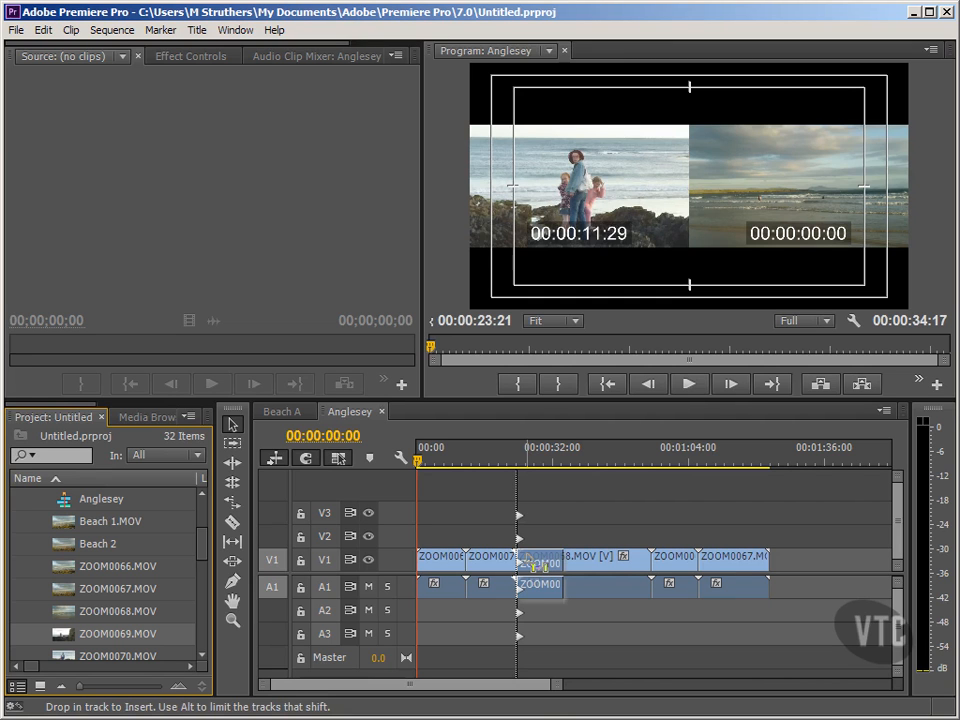
pyautogui.moveTo(531, 564); pyautogui.dragTo(531, 564)
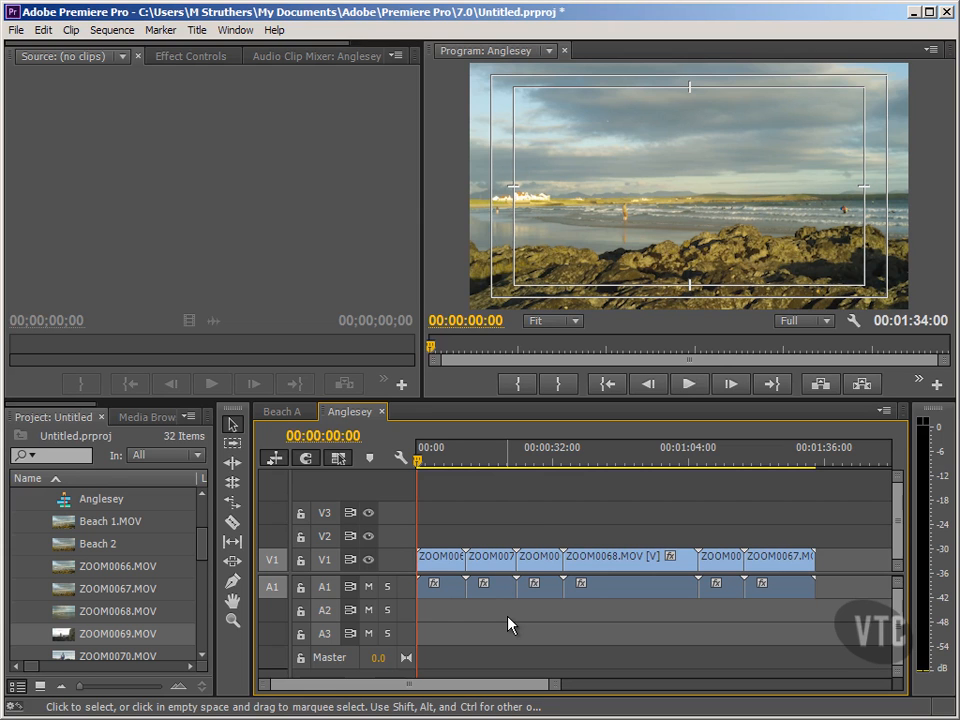
# Move ZOOM0069.MOV past the following clip so it plays one position later.
pyautogui.click(538, 565)
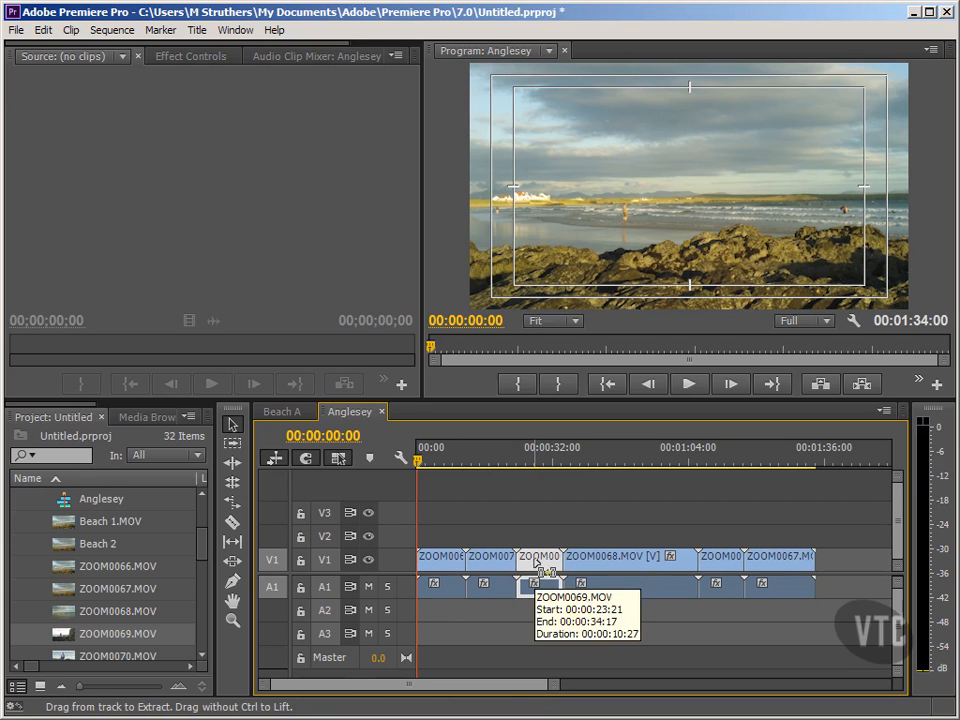
pyautogui.moveTo(538, 565); pyautogui.dragTo(636, 578)
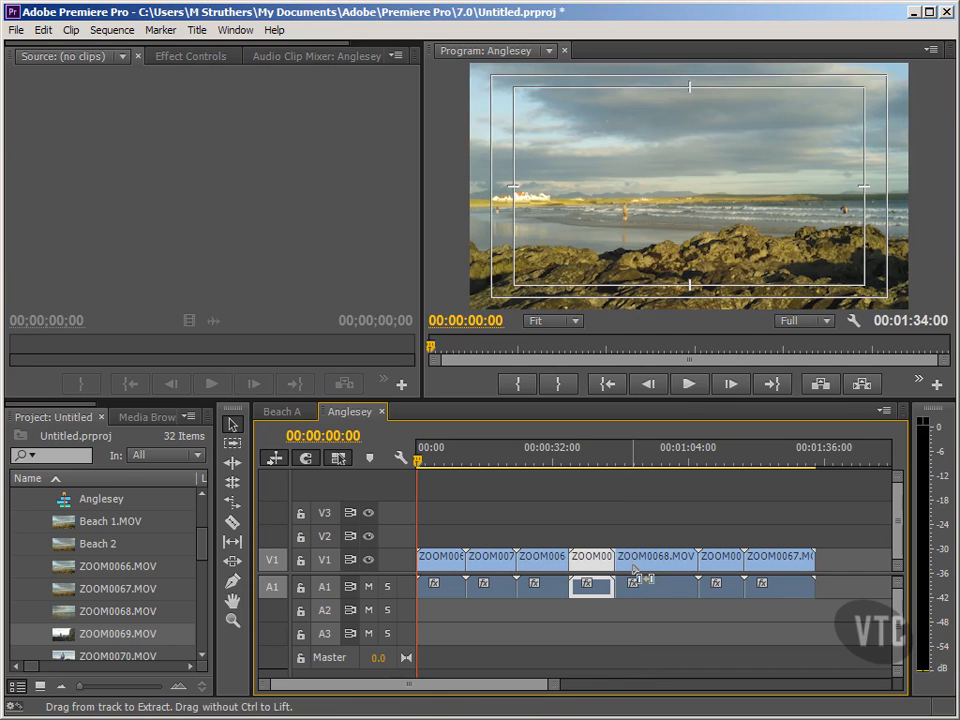
pyautogui.click(576, 626)
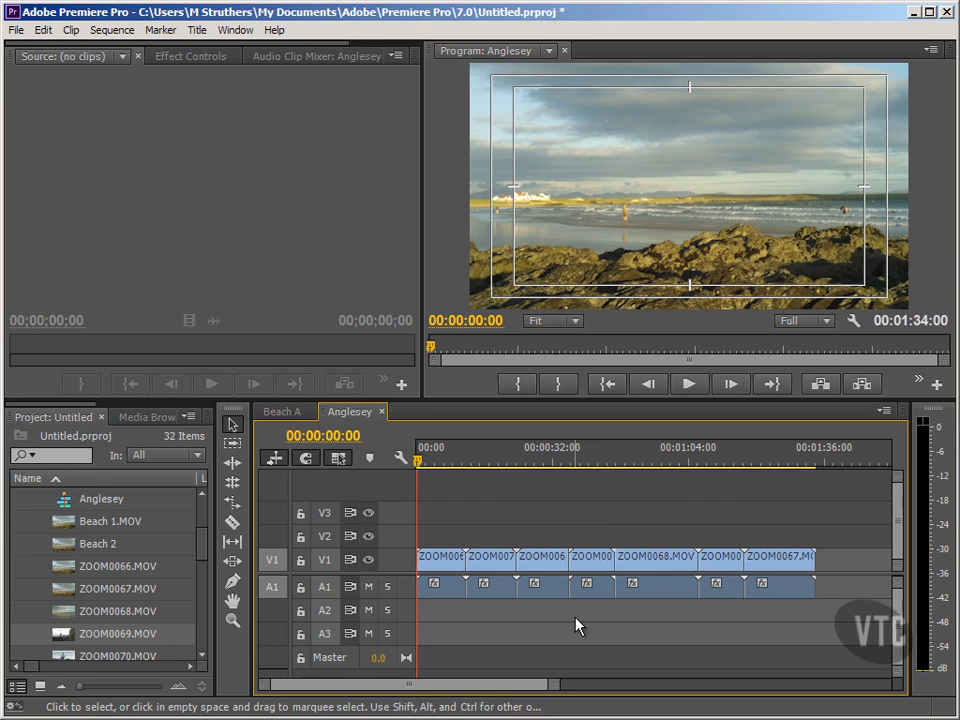
pyautogui.click(668, 564)
pyautogui.rightClick(642, 563)
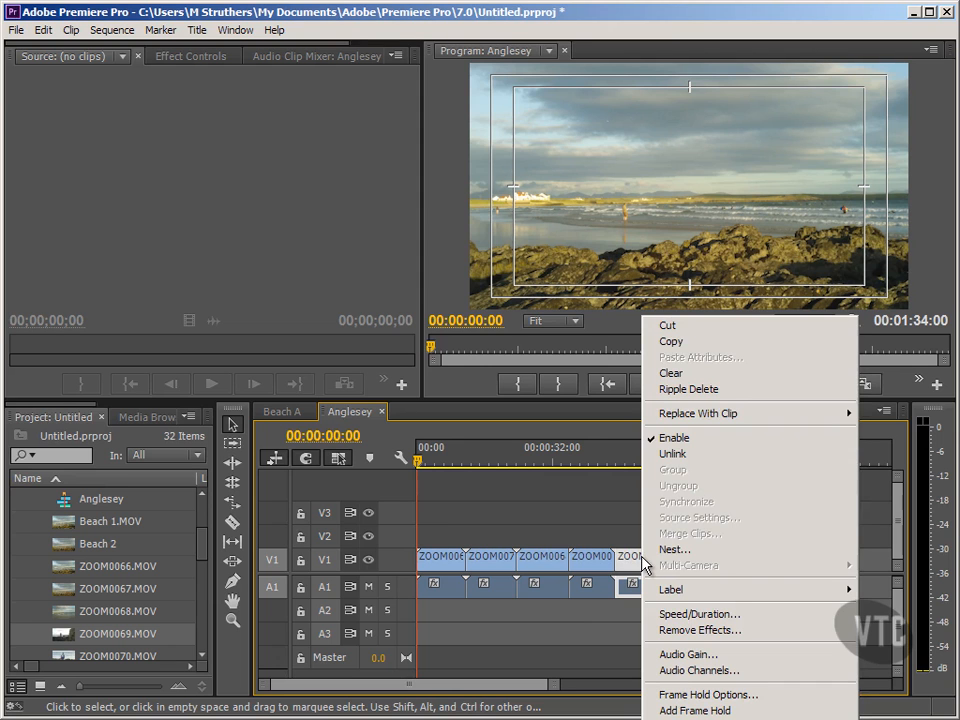
pyautogui.click(678, 374)
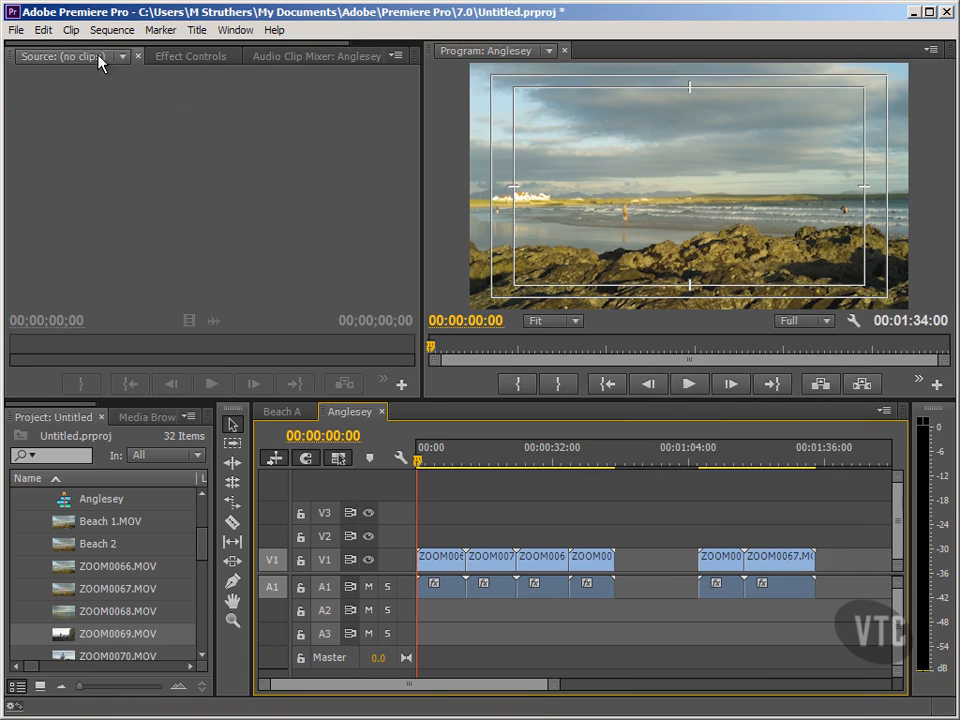
pyautogui.click(44, 30)
pyautogui.click(36, 47)
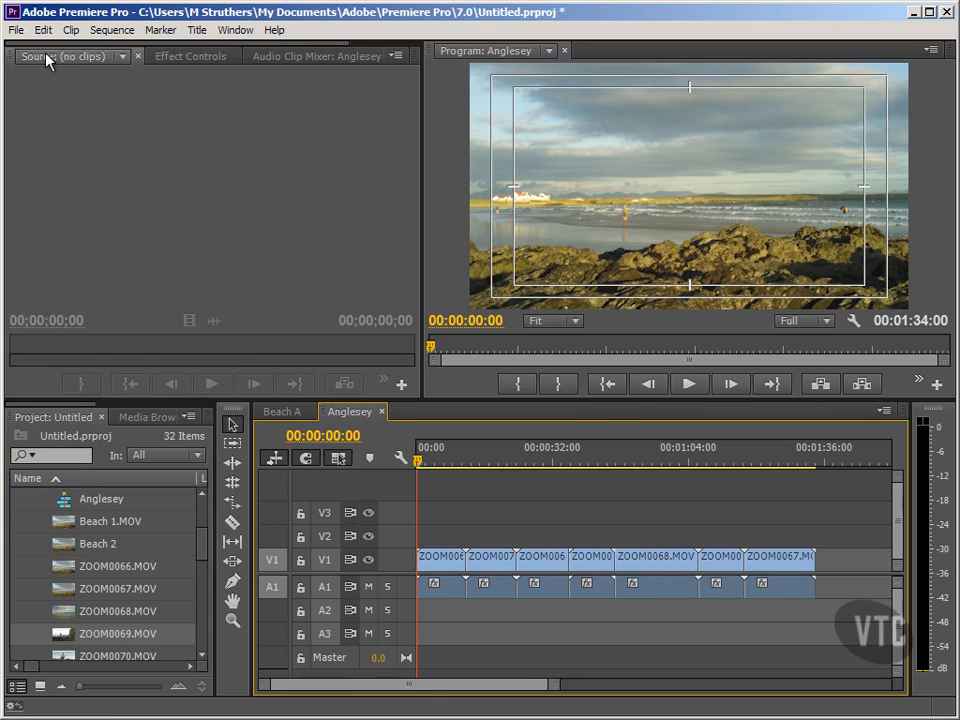
# Ripple-delete ZOOM0068.MOV so the sequence runs 00:01:14:16, then return to the start.
pyautogui.rightClick(636, 566)
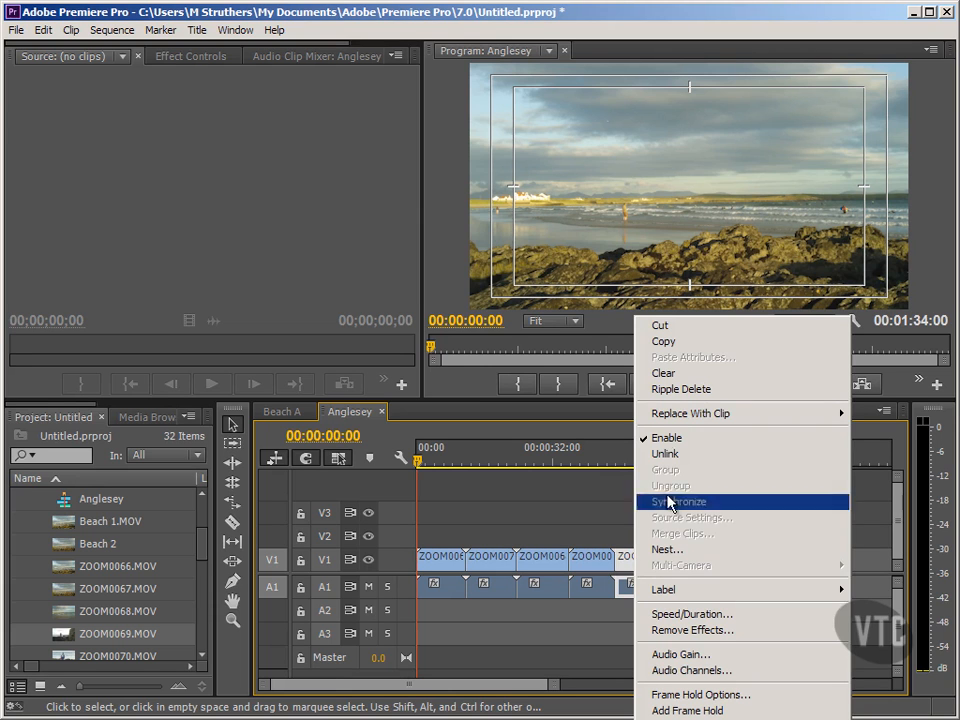
pyautogui.click(720, 396)
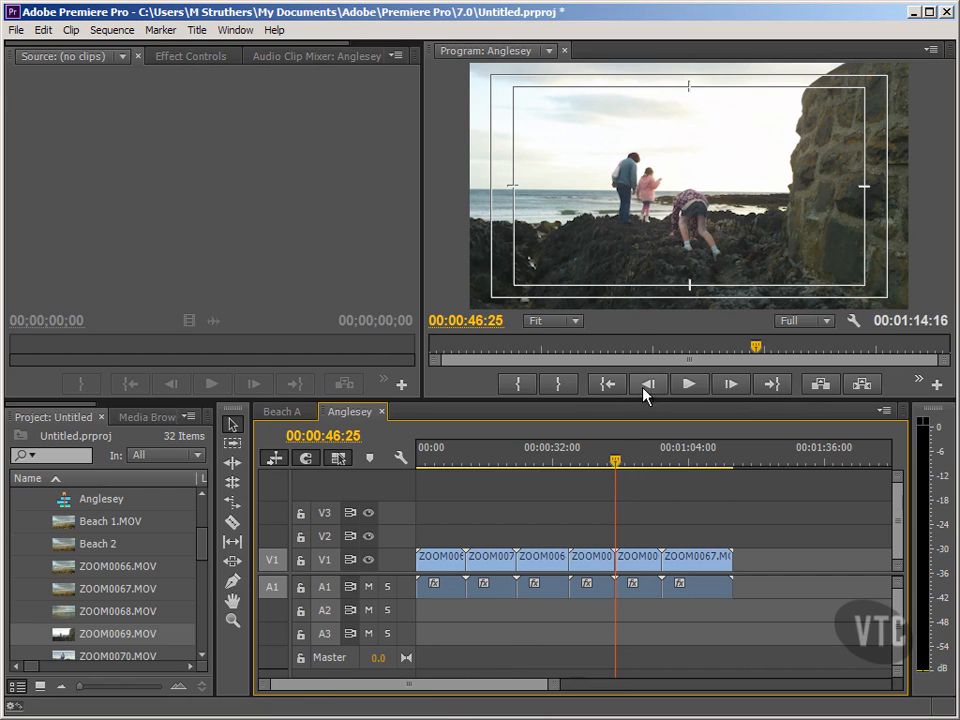
pyautogui.click(615, 390)
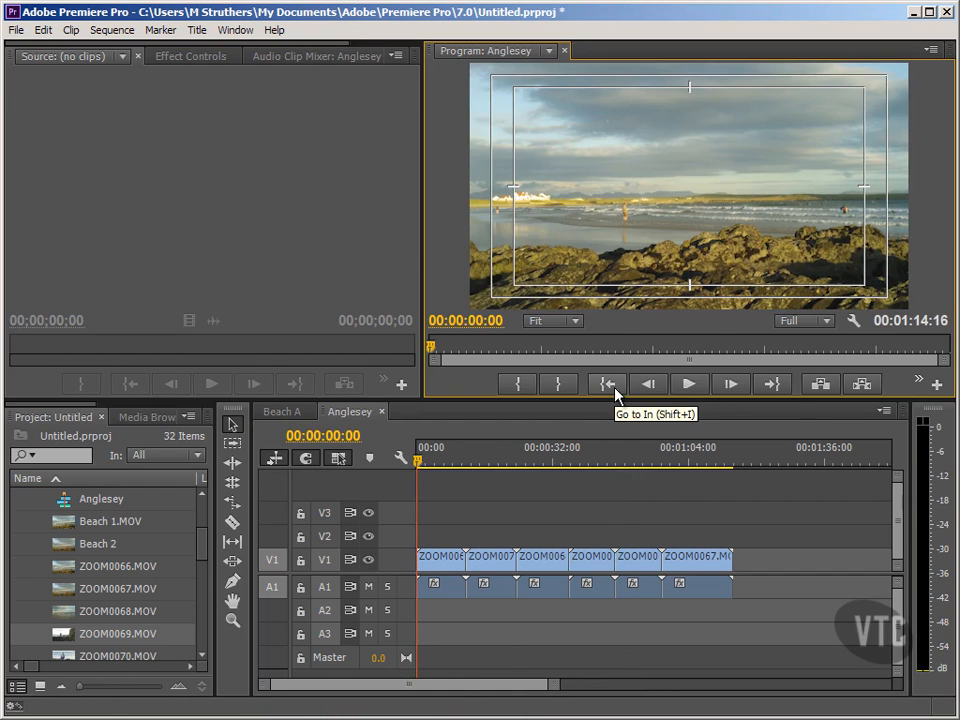
pyautogui.click(313, 246)
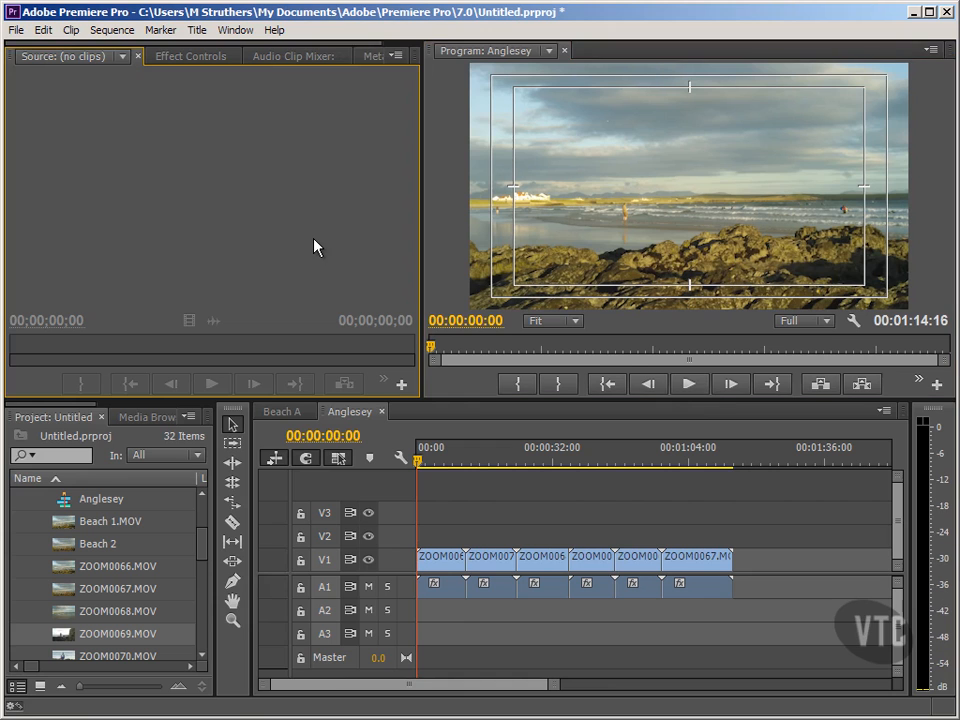